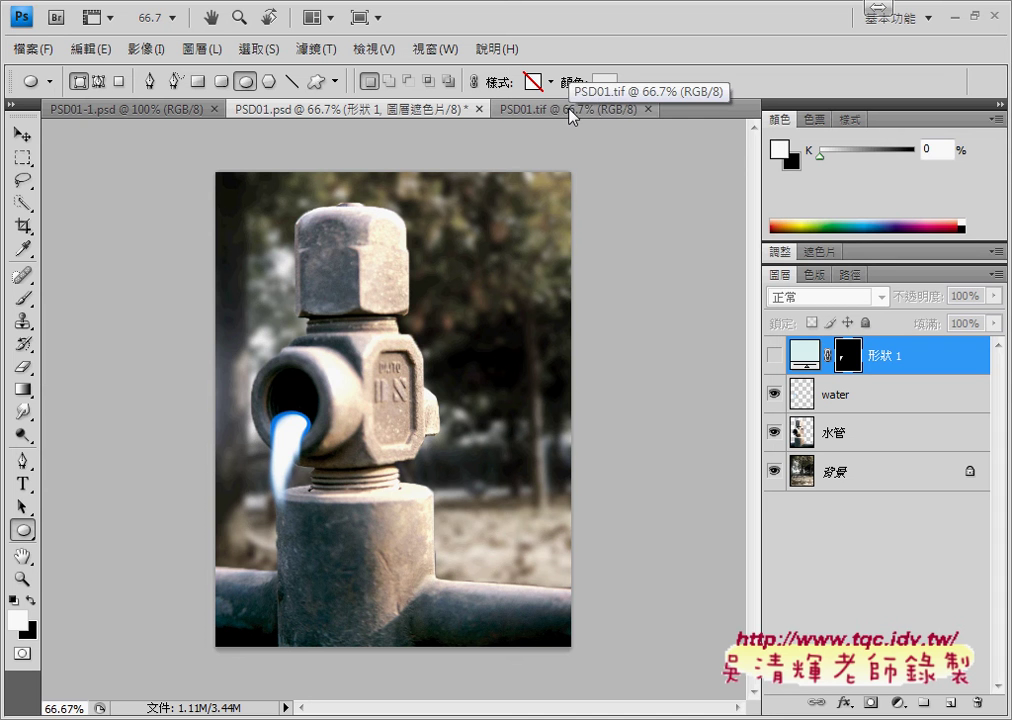
- Select the 水管 pipe layer and open its layer context menu
left_click(848, 435)
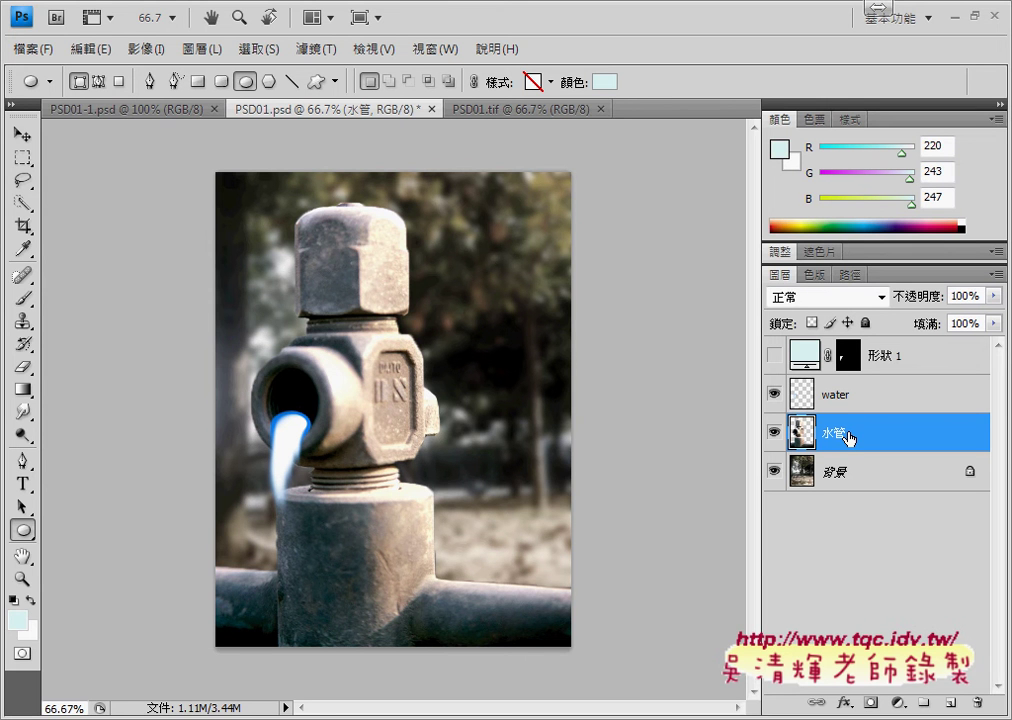
right_click(848, 437)
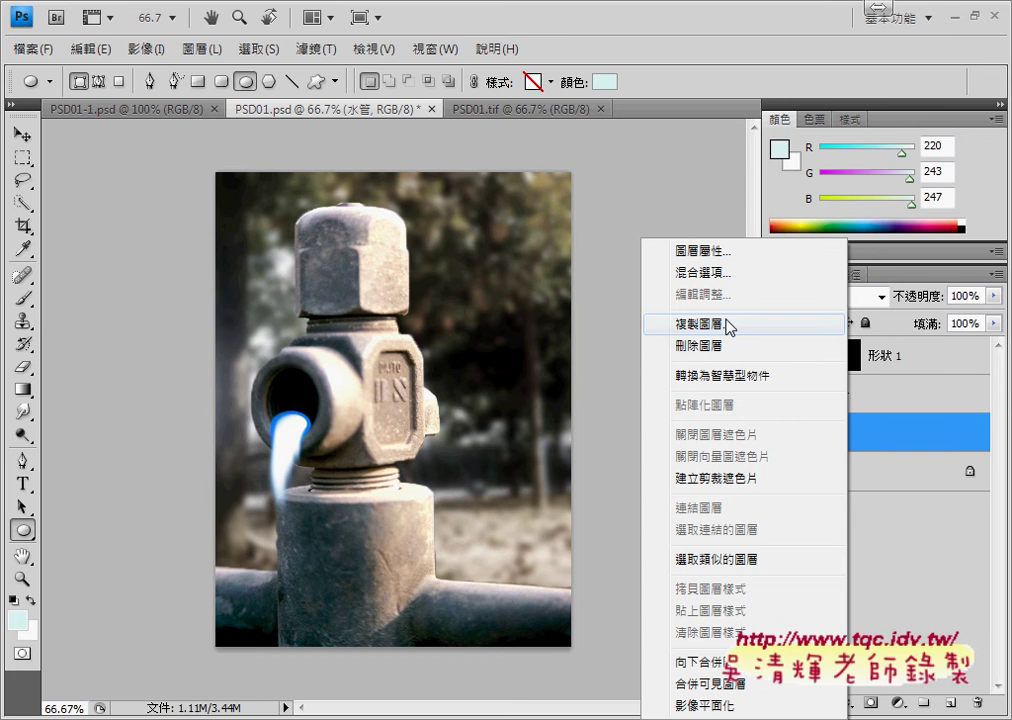
- Duplicate the 水管 layer, keeping the default name 水管 拷貝
left_click(729, 325)
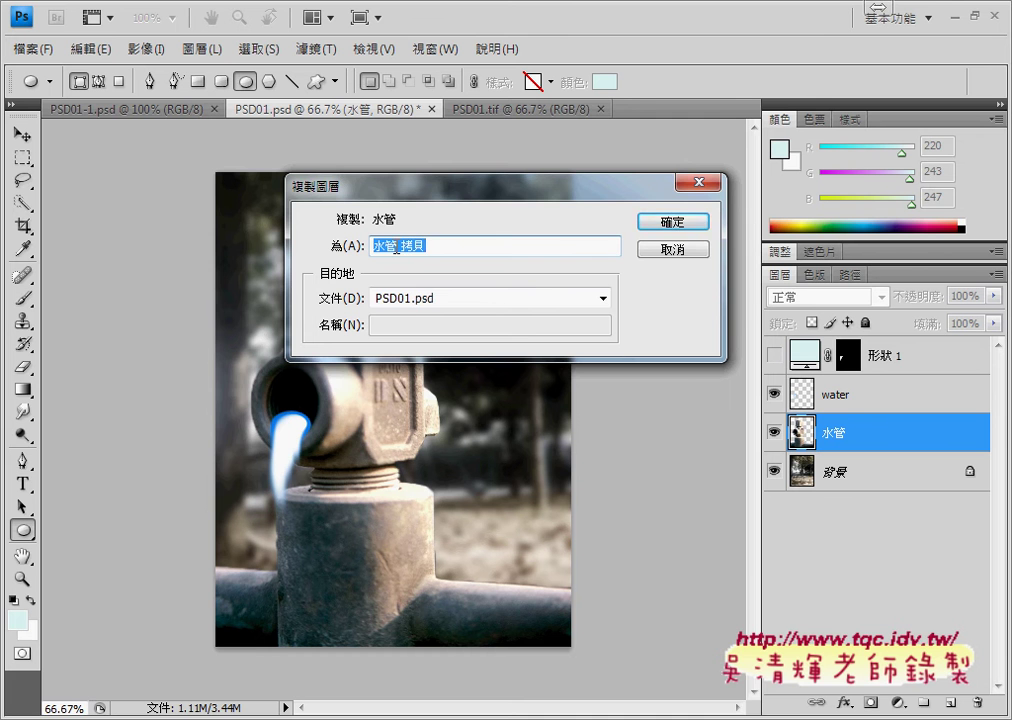
left_click(669, 220)
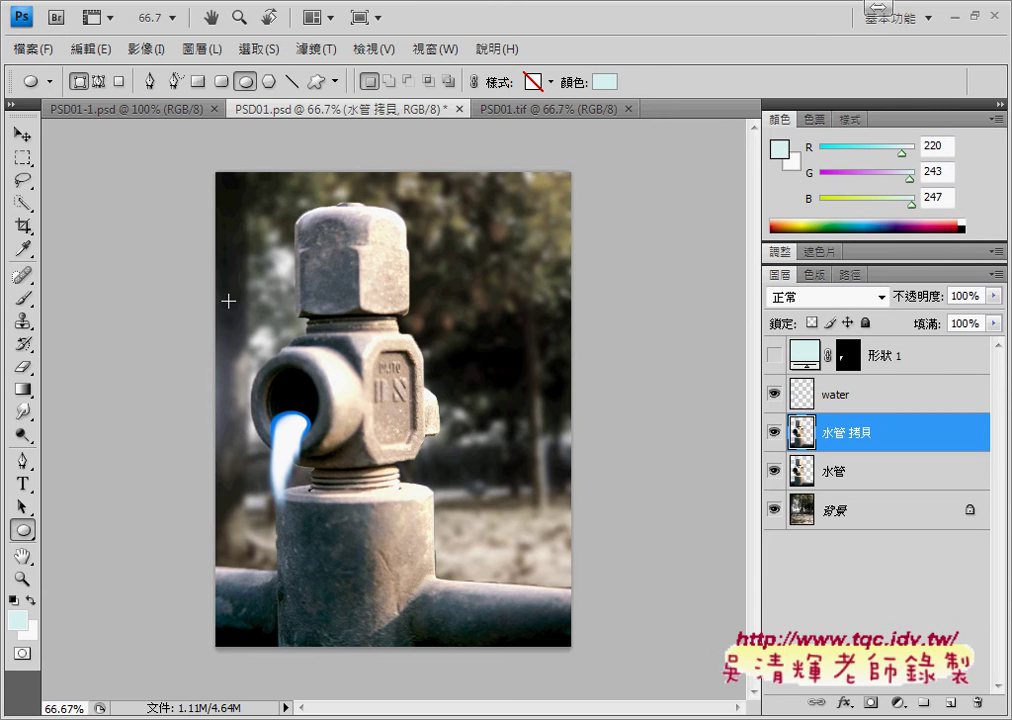
- Shift the 水管 拷貝 copy right on the canvas and move its layer below 水管
left_click(24, 136)
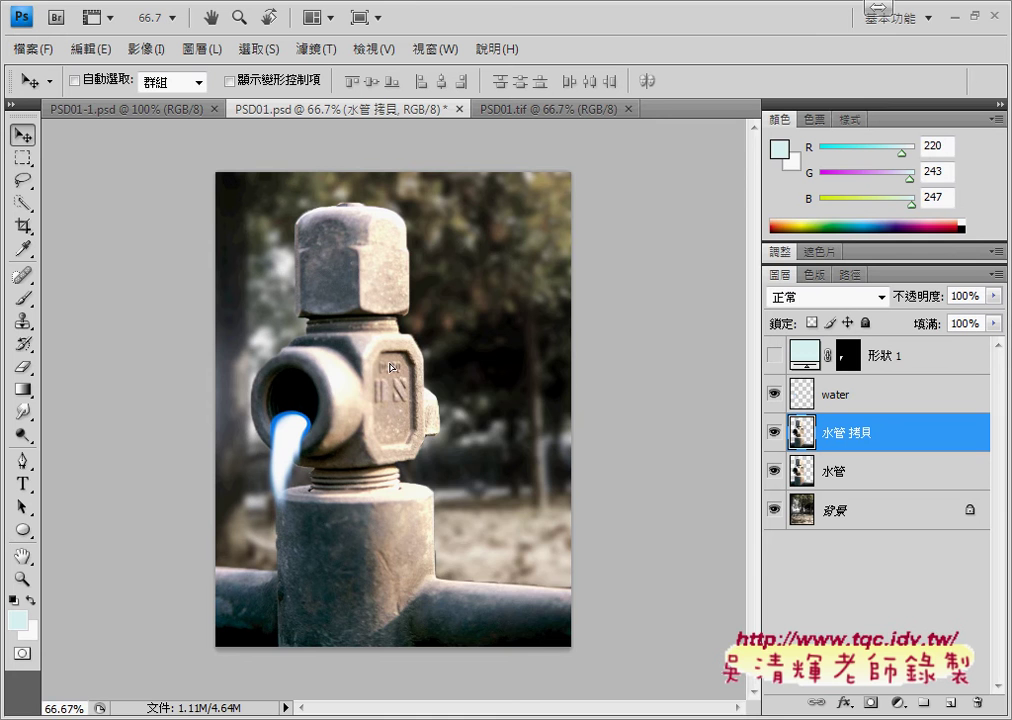
left_click_drag(312, 290, 483, 373)
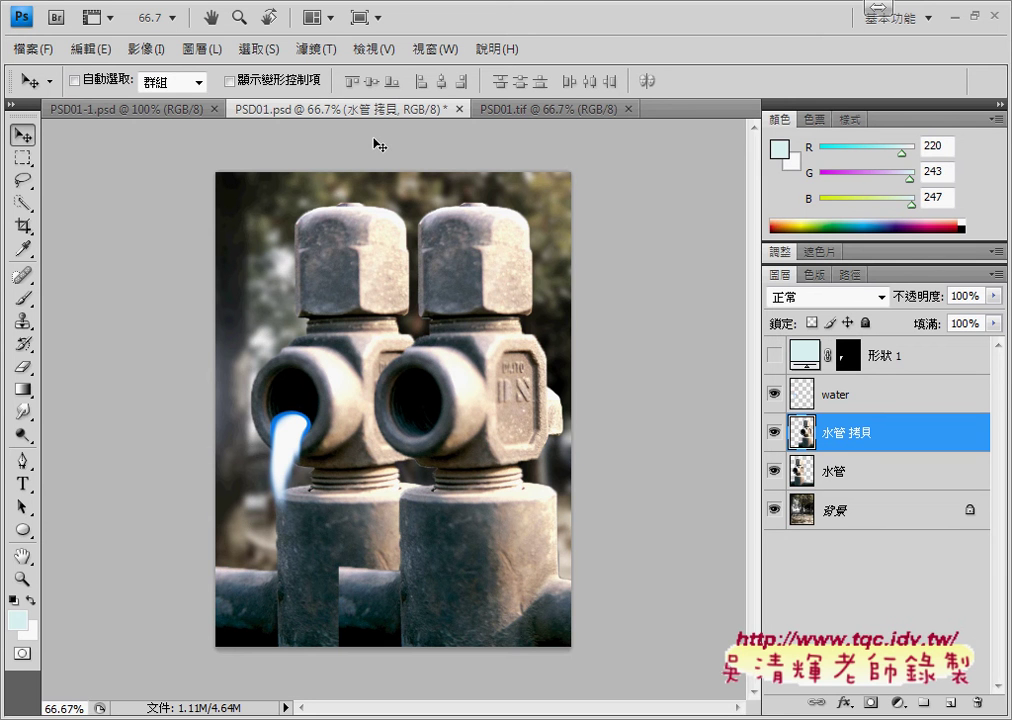
left_click(583, 110)
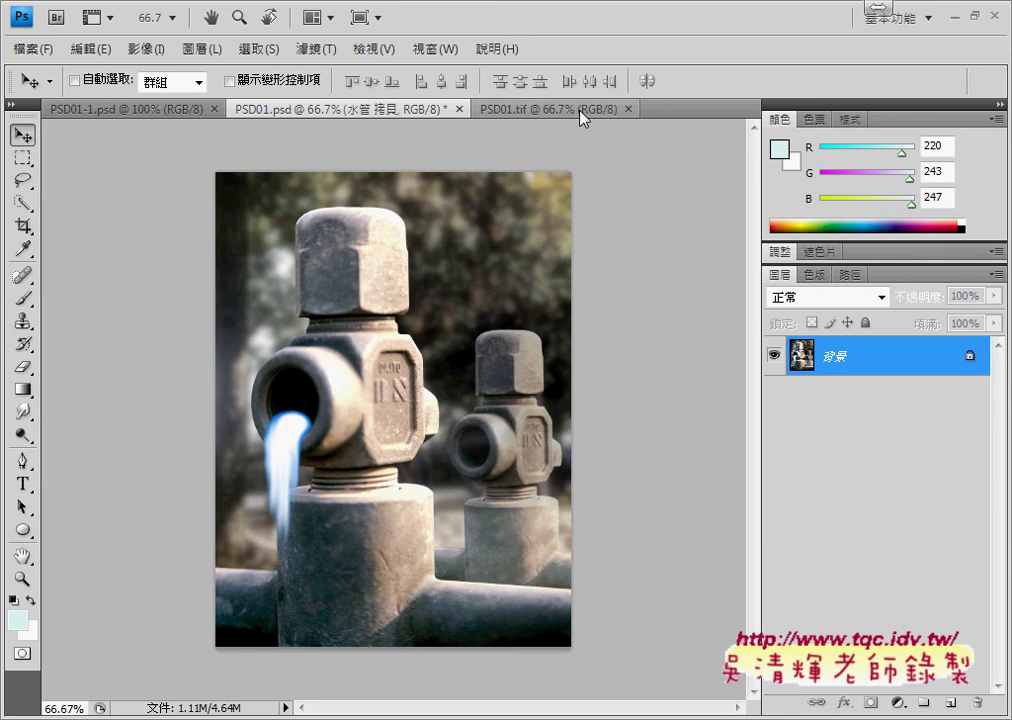
left_click(318, 112)
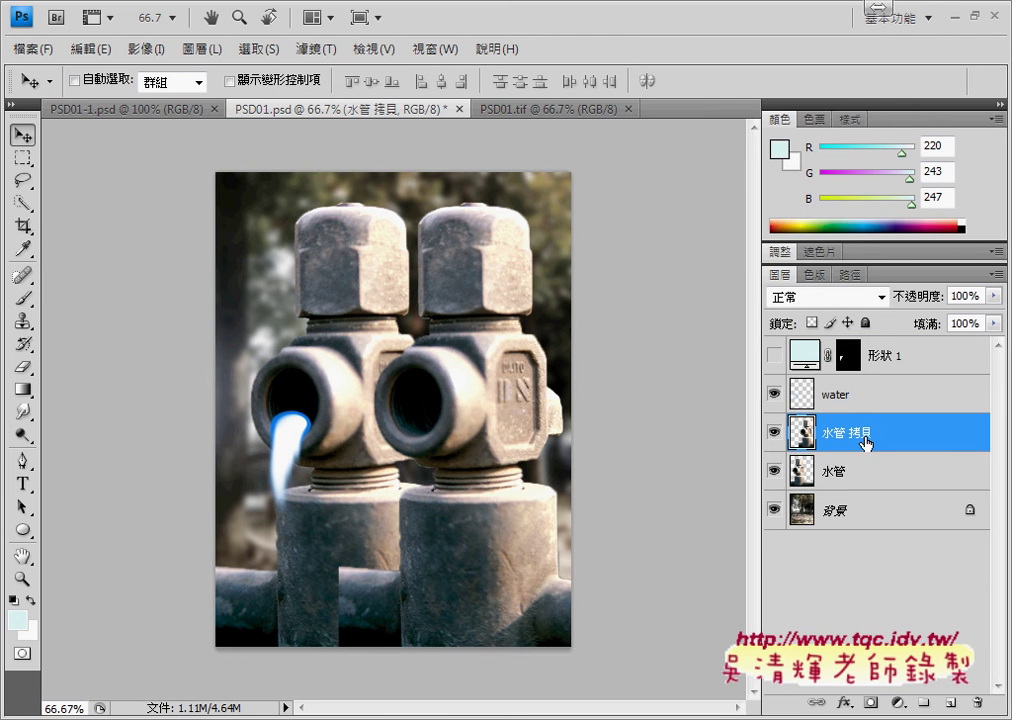
left_click_drag(866, 441, 864, 487)
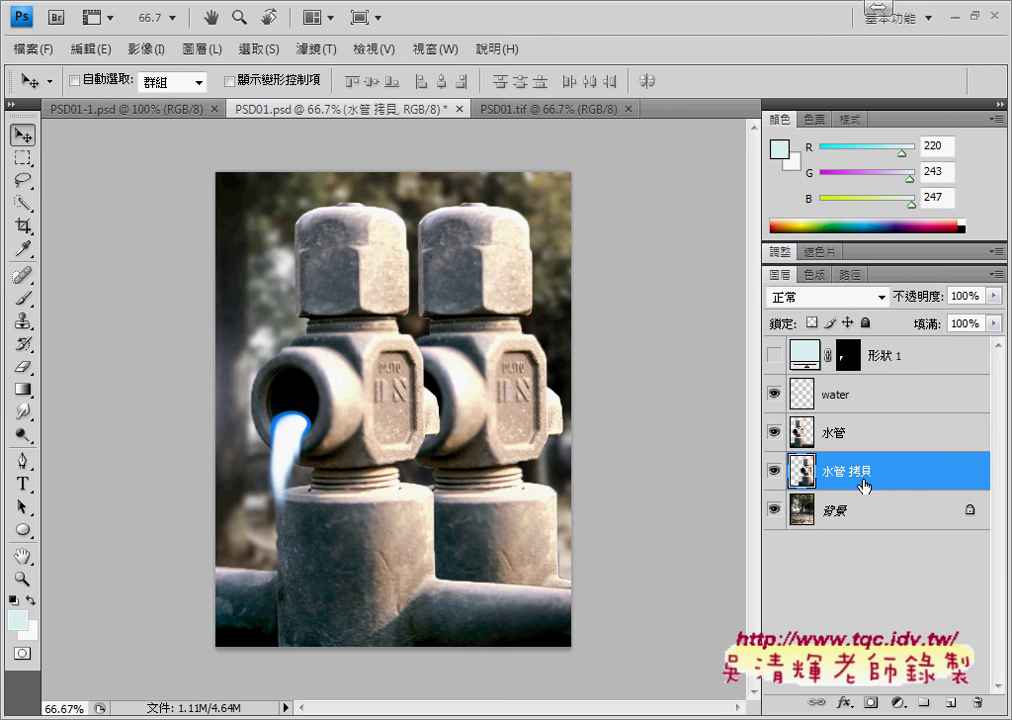
- Start Free Transform on 水管 拷貝 with width and height linked
key("ctrl+t")
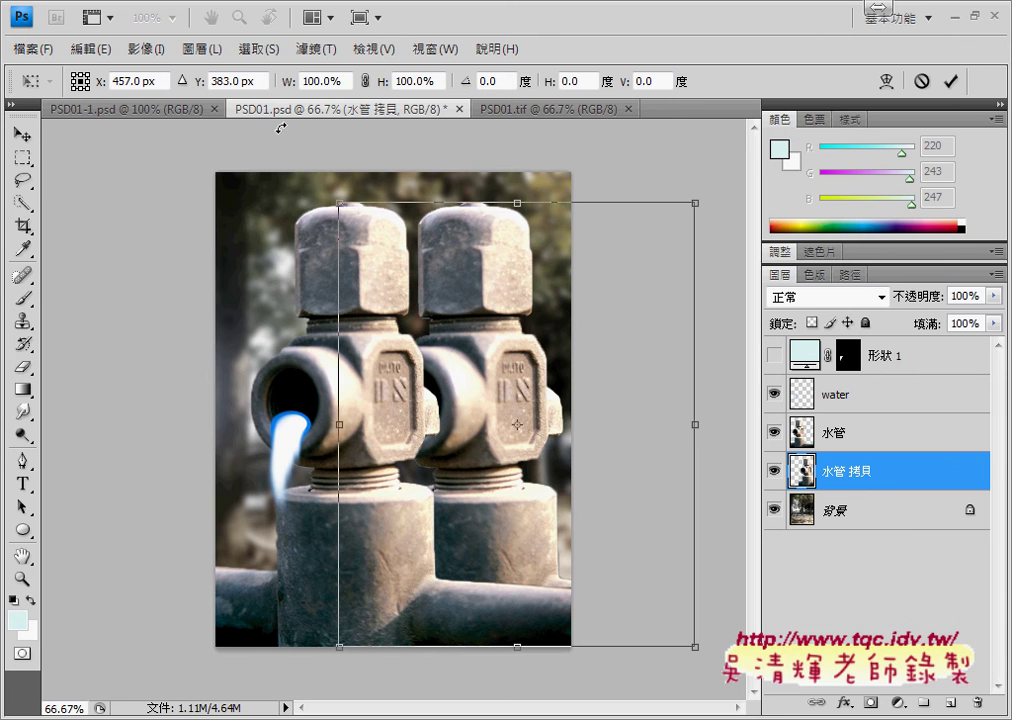
left_click(90, 50)
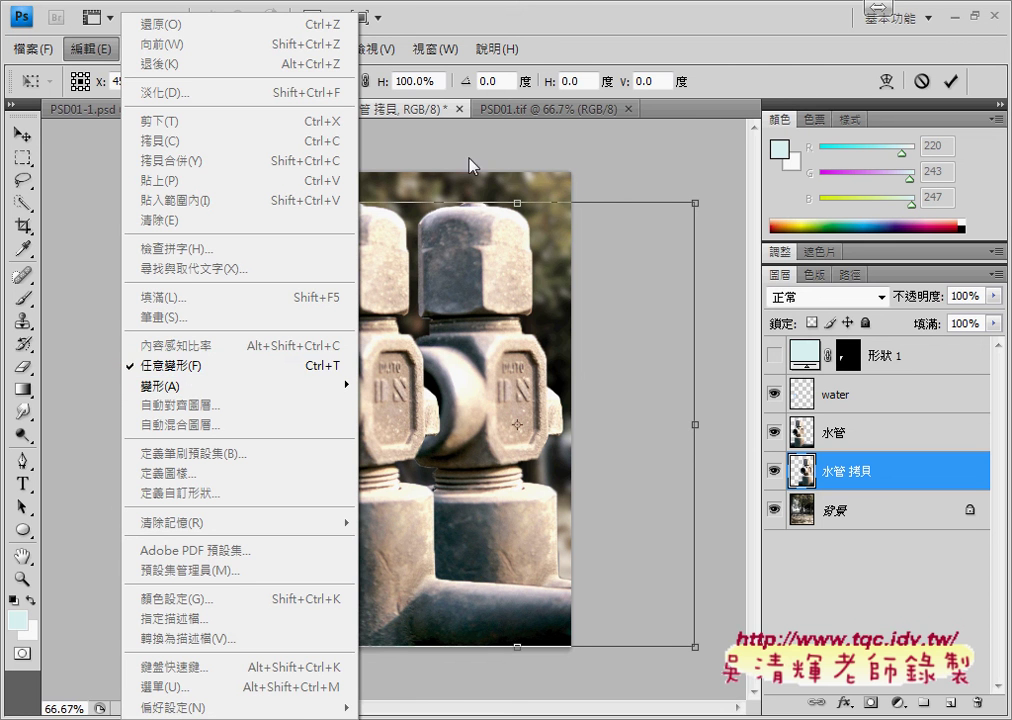
key("Escape")
left_click(365, 81)
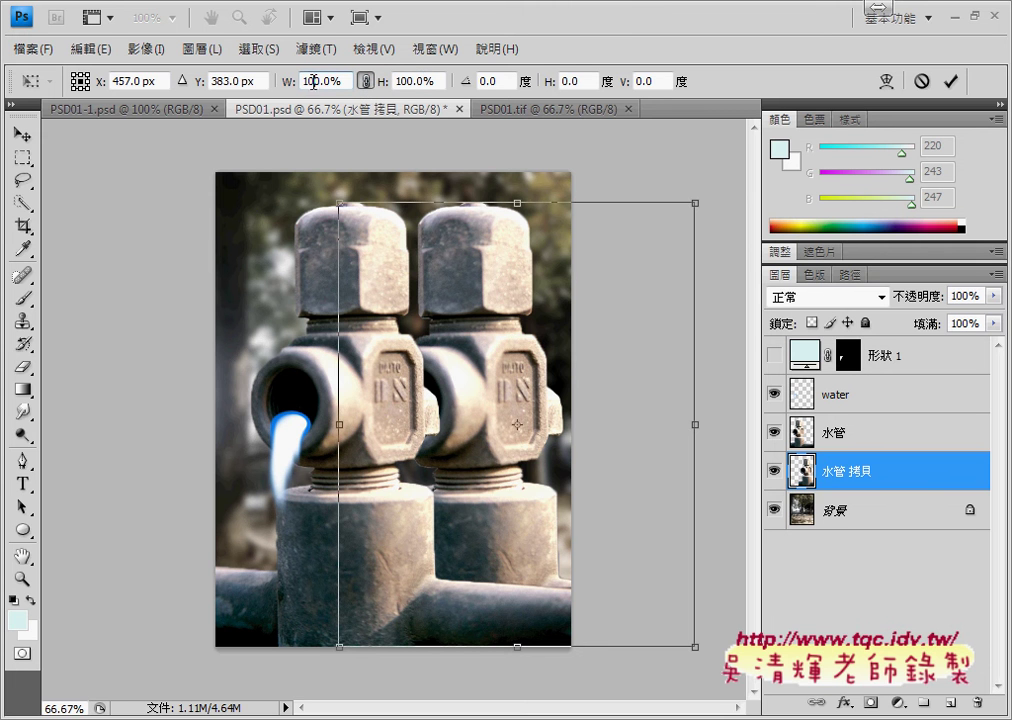
left_click_drag(316, 81, 303, 81)
type("10")
left_click(150, 610)
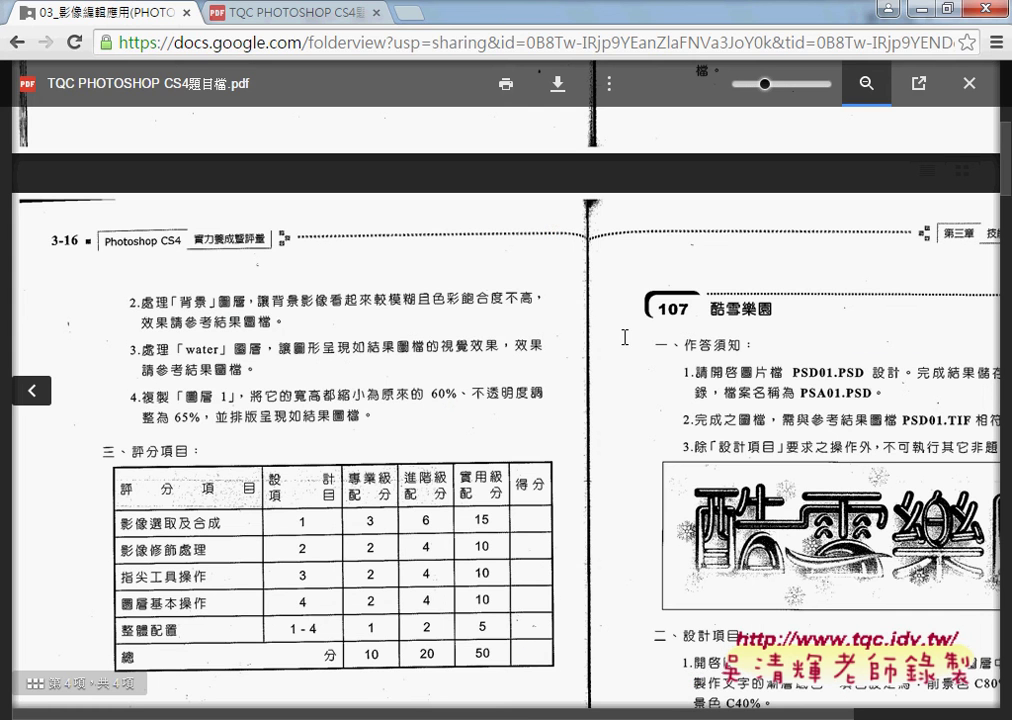
left_click(928, 12)
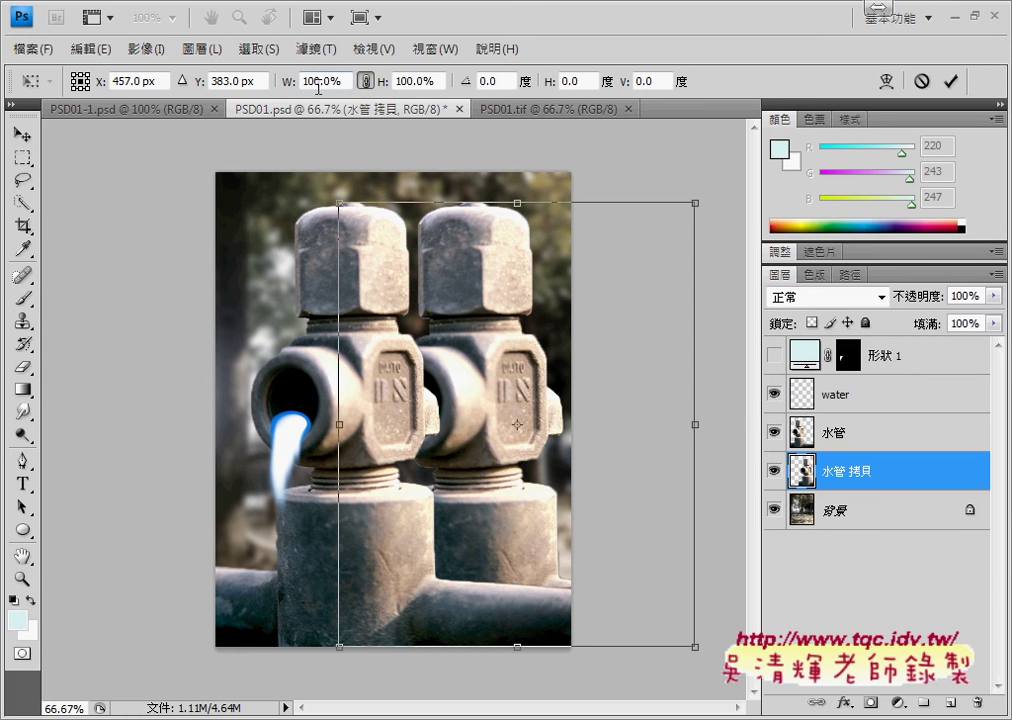
- Scale 水管 拷貝 to 60% width and height, lower it on the canvas, and commit
left_click_drag(316, 81, 301, 81)
type("6")
key("Return")
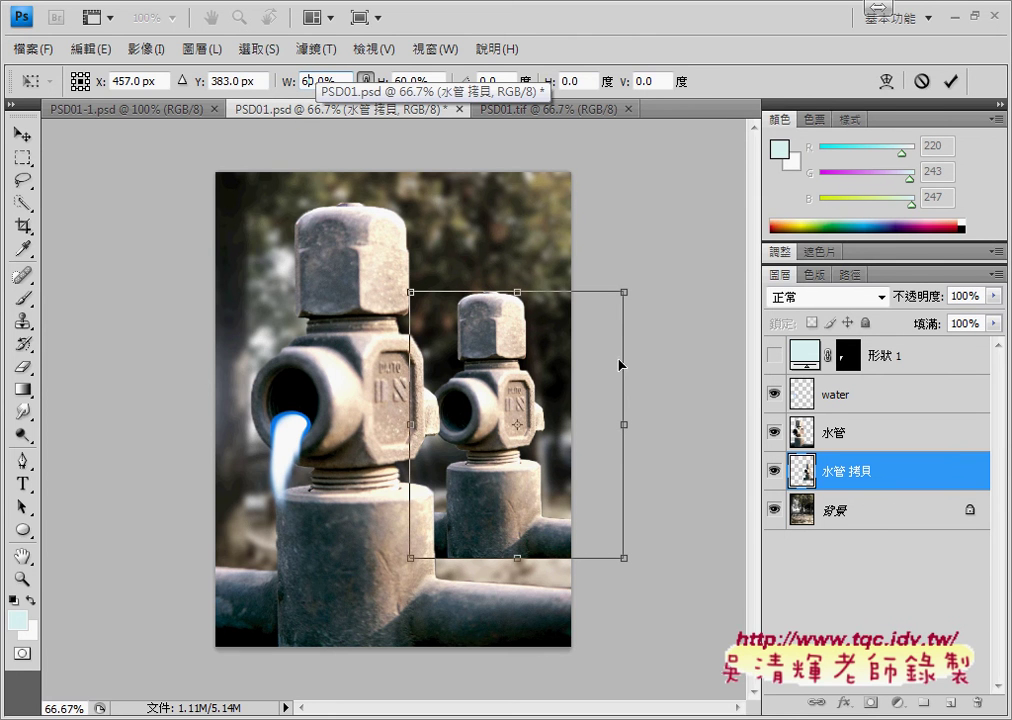
mouse_move(481, 410)
left_mouse_down()
mouse_move(489, 445)
mouse_move(499, 416)
mouse_move(507, 433)
left_mouse_up()
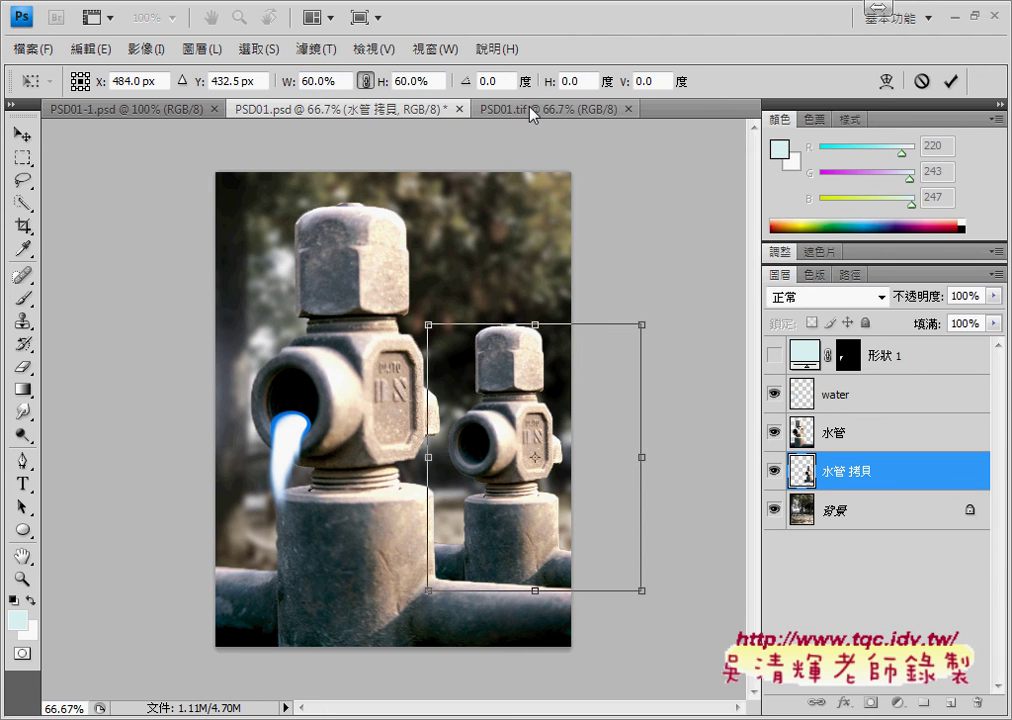
left_click(950, 81)
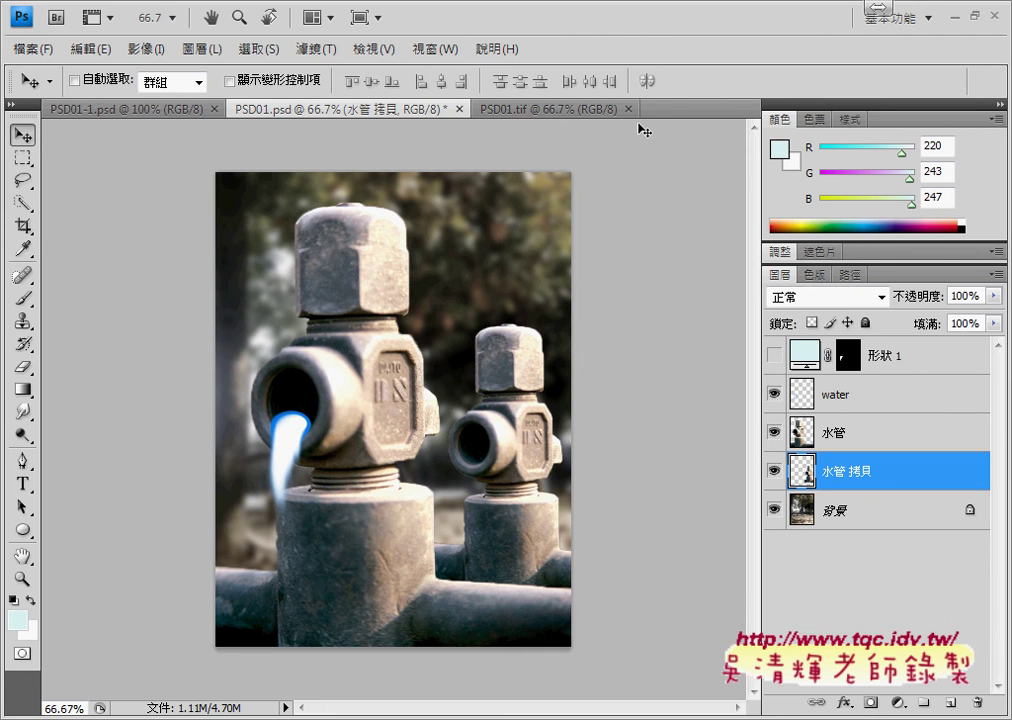
- Nudge 水管 拷貝 right and down with arrow keys, checking against PSD01.tif
left_click(527, 108)
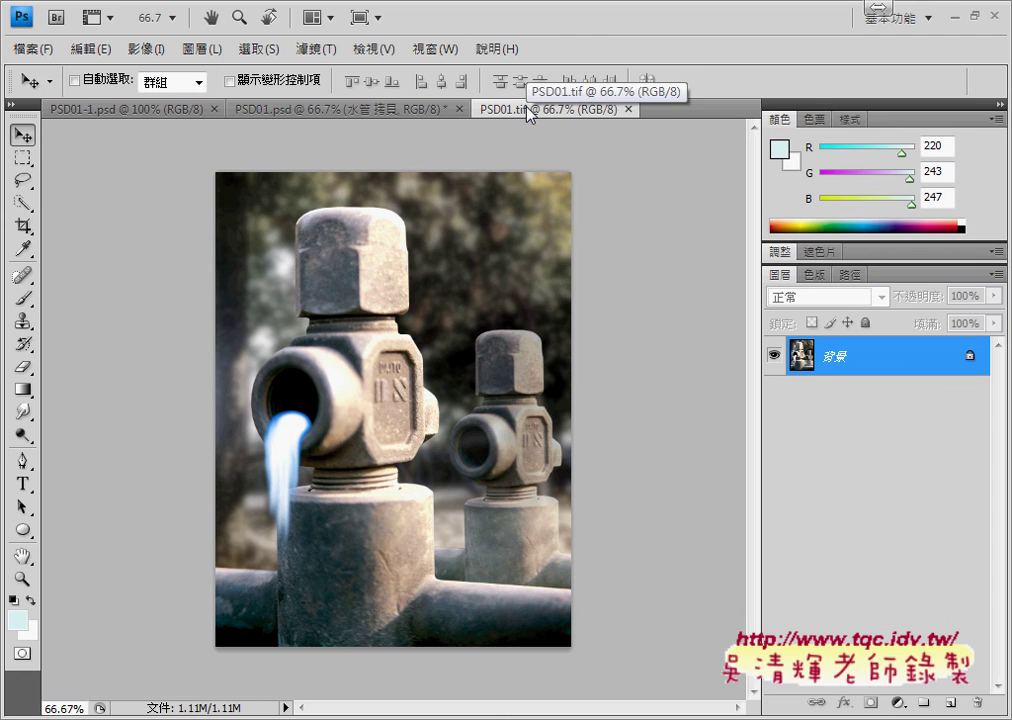
left_click(405, 109)
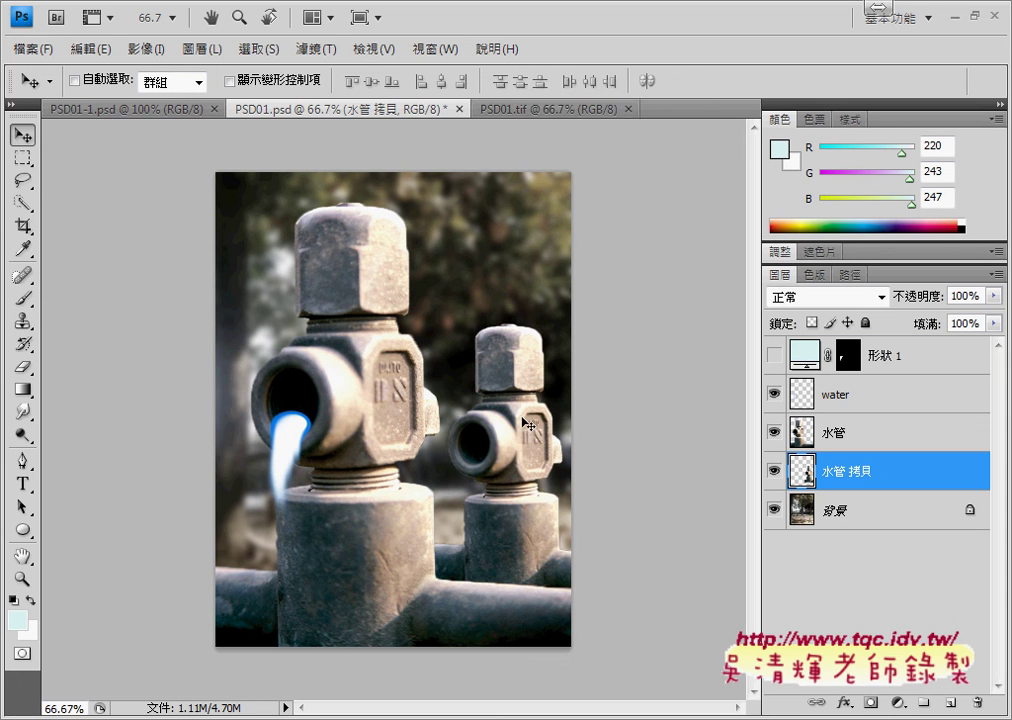
key("Left")
key("Left")
key("Left")
key("Right")
key("Right")
key("Right")
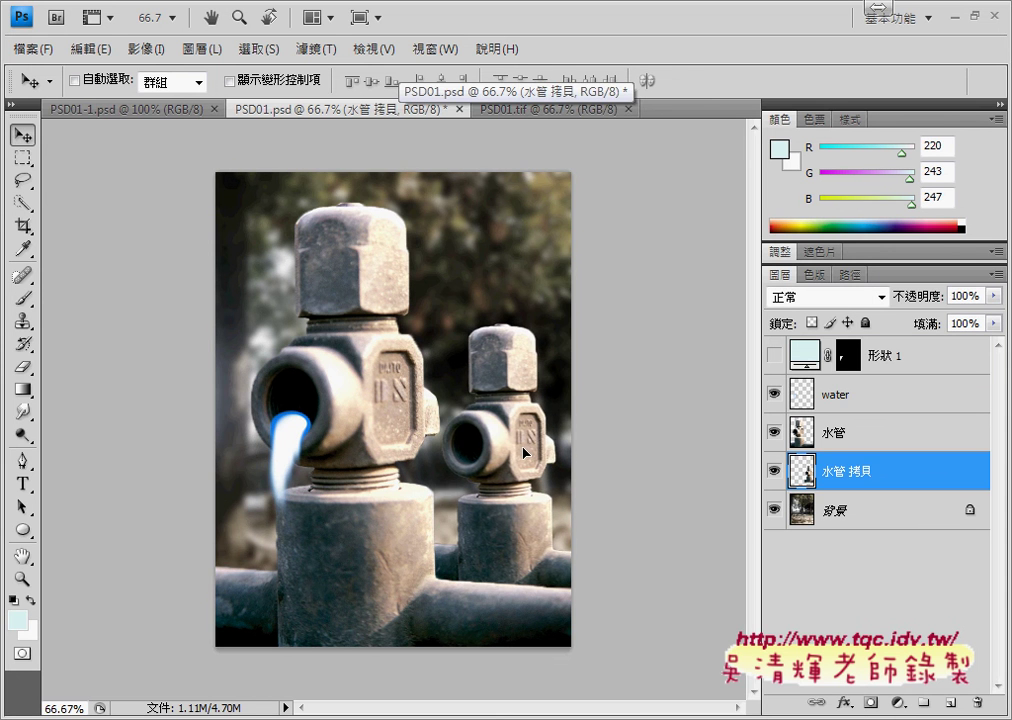
key("Right")
key("Right")
key("Right")
left_click(576, 110)
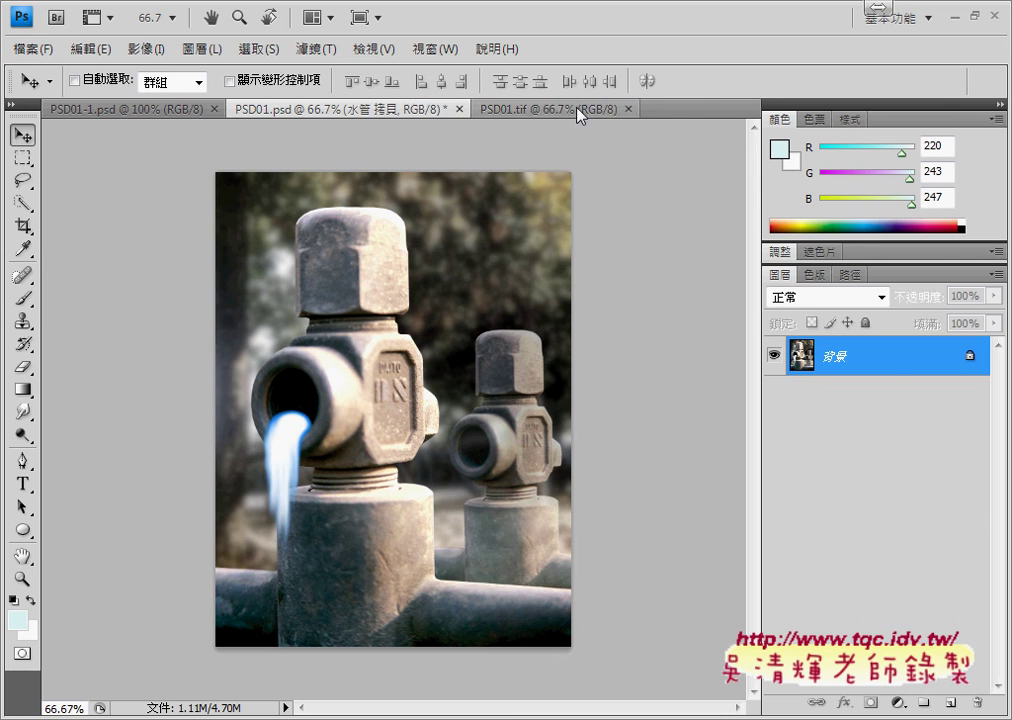
left_click(434, 110)
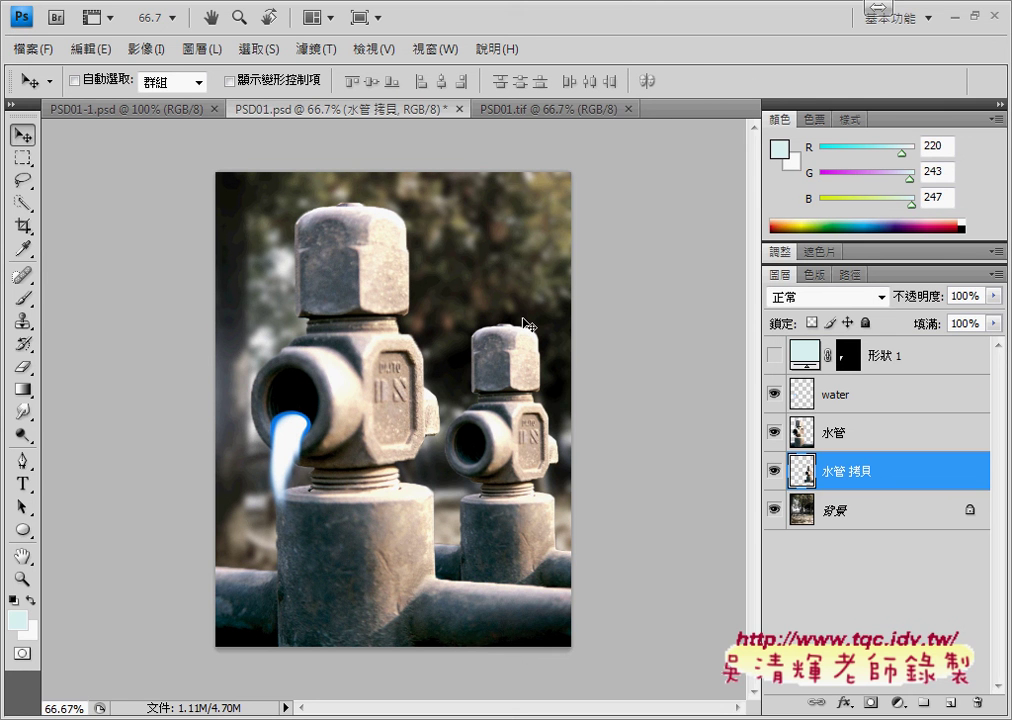
key("Down")
key("Down")
key("Right")
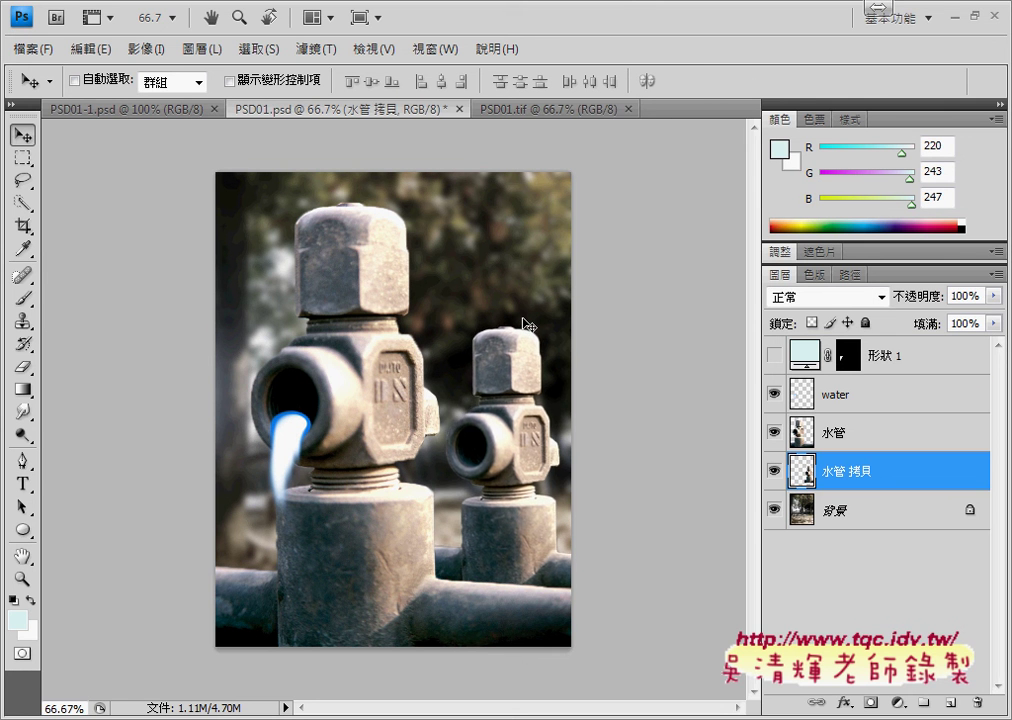
key("Right")
- Compare PSD01.psd with the PSD01.tif reference to confirm the small faucet's placement
left_click(514, 110)
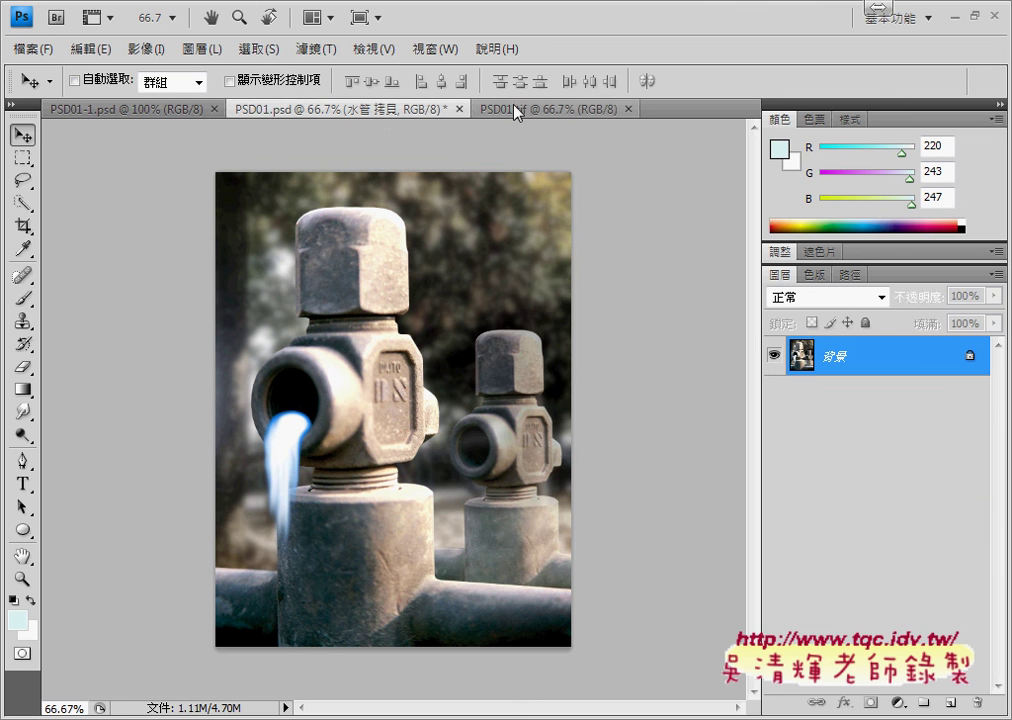
left_click(383, 112)
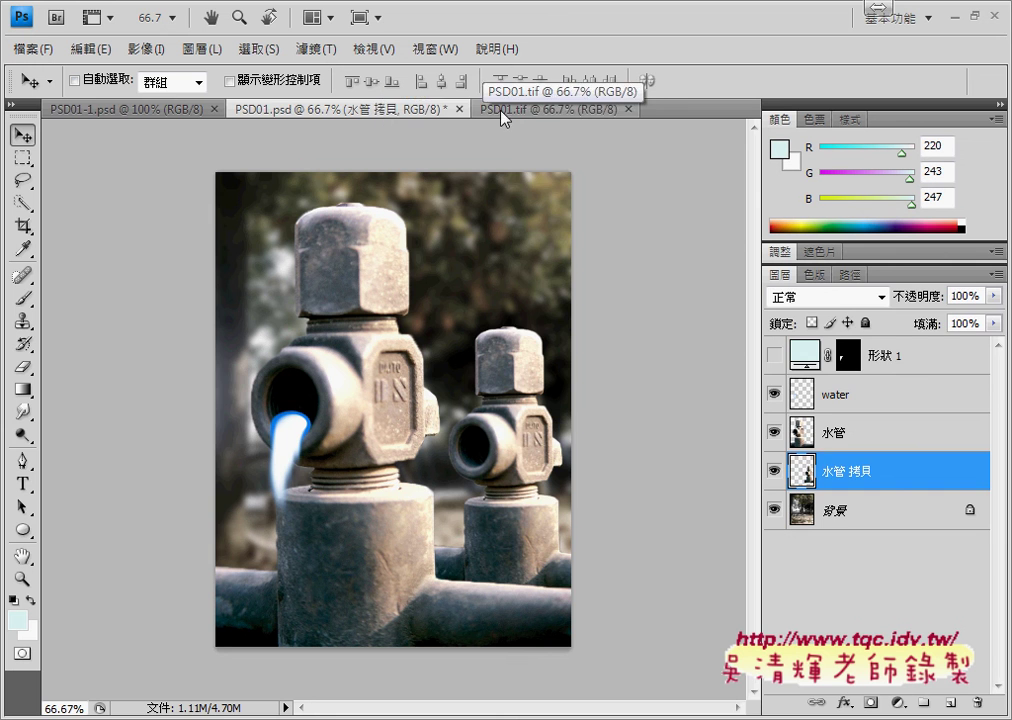
left_click(513, 112)
left_click(402, 112)
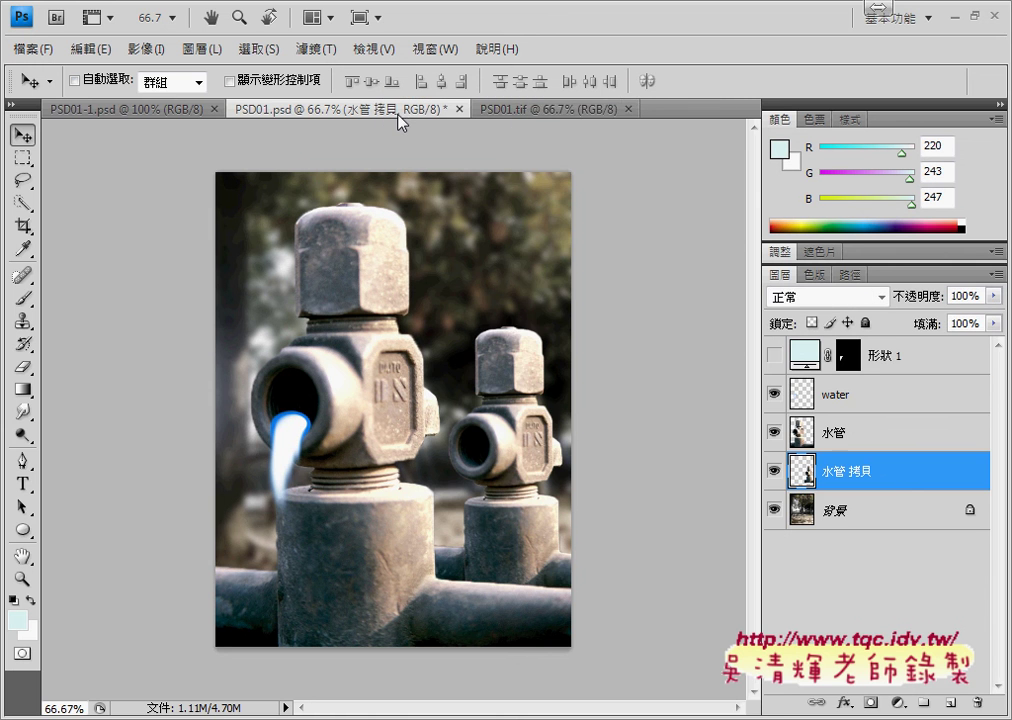
left_click(508, 112)
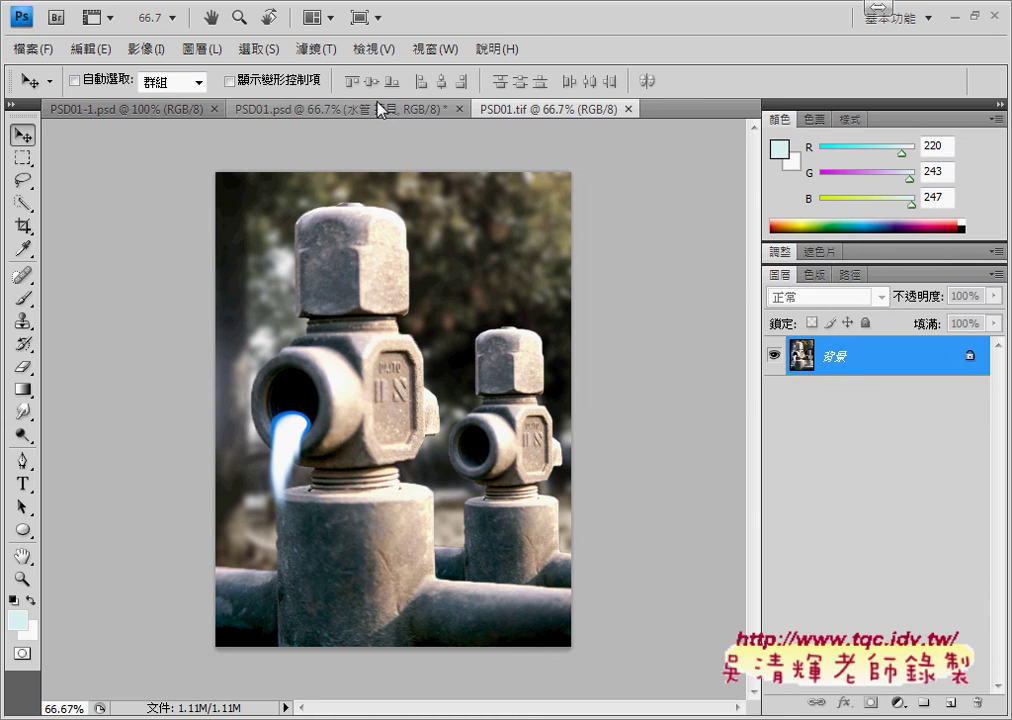
left_click(384, 108)
left_click(543, 113)
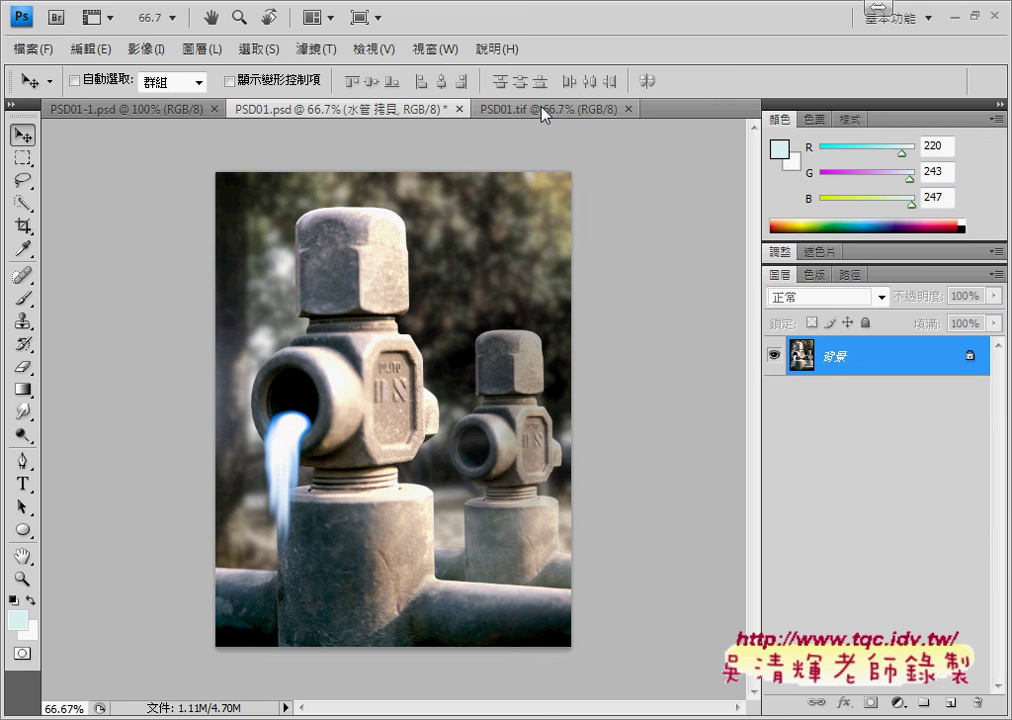
left_click(389, 113)
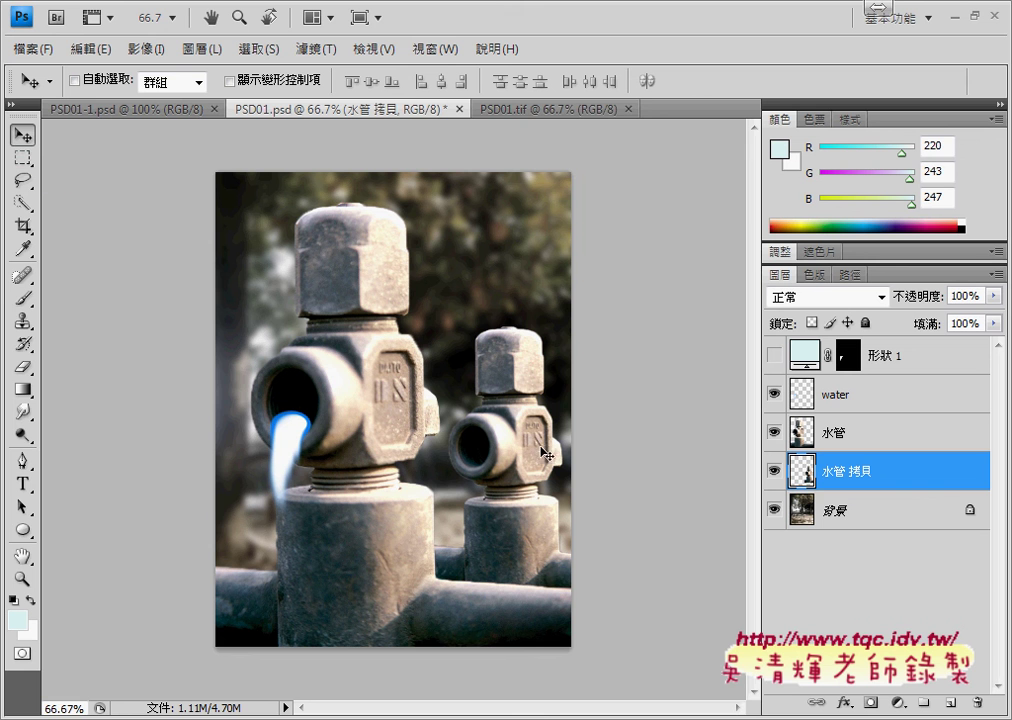
left_click(515, 108)
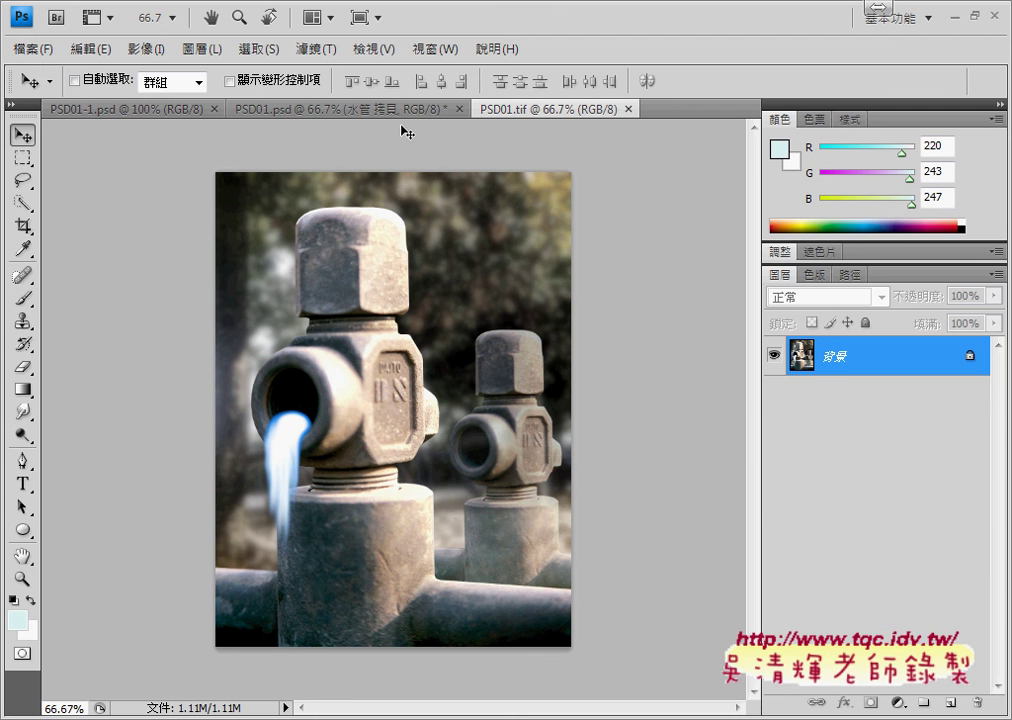
left_click(335, 110)
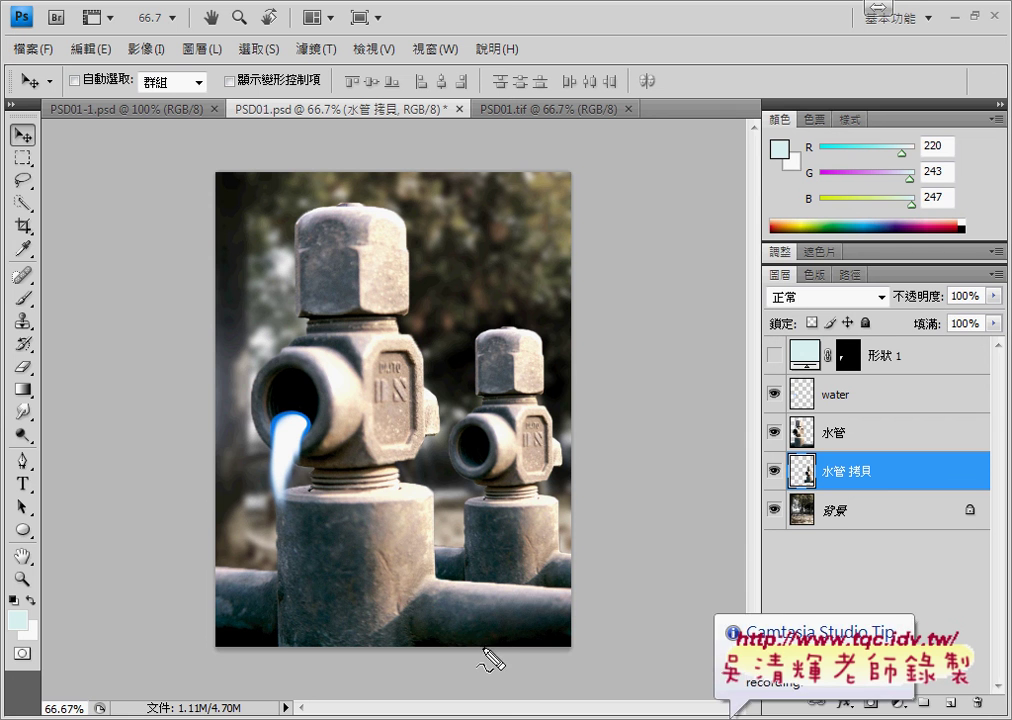
- Enter 65 in the 水管 拷貝 layer's 不透明度 (opacity) field
mouse_move(495, 620)
left_mouse_down()
mouse_move(433, 354)
mouse_move(540, 604)
left_mouse_up()
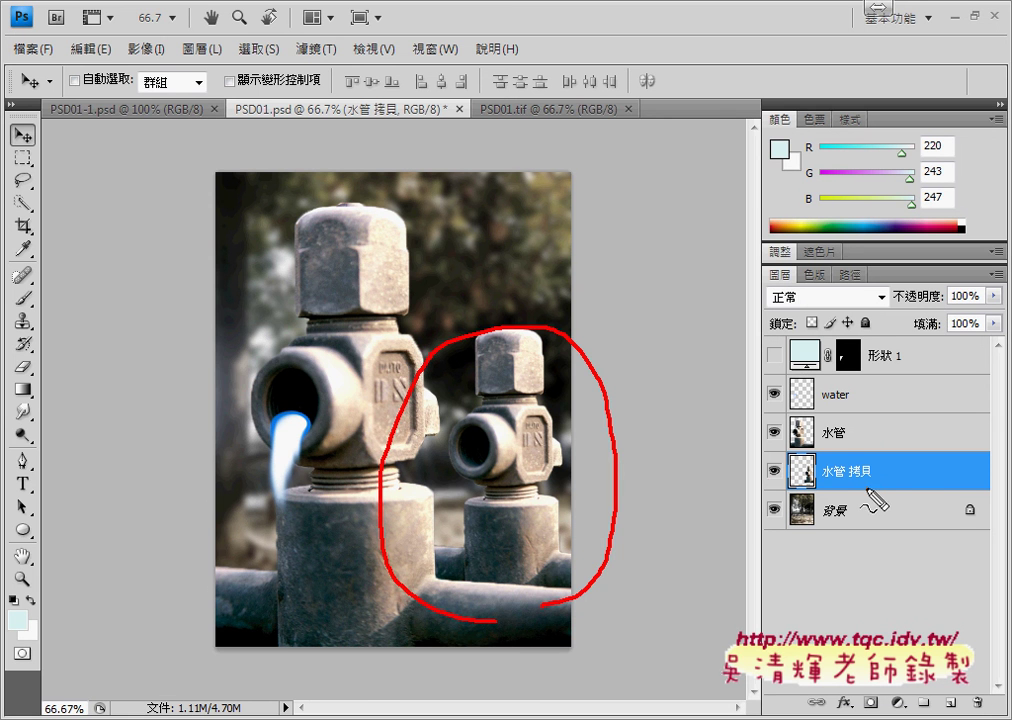
mouse_move(878, 487)
left_mouse_down()
mouse_move(848, 438)
mouse_move(878, 487)
left_mouse_up()
left_click_drag(893, 312, 948, 311)
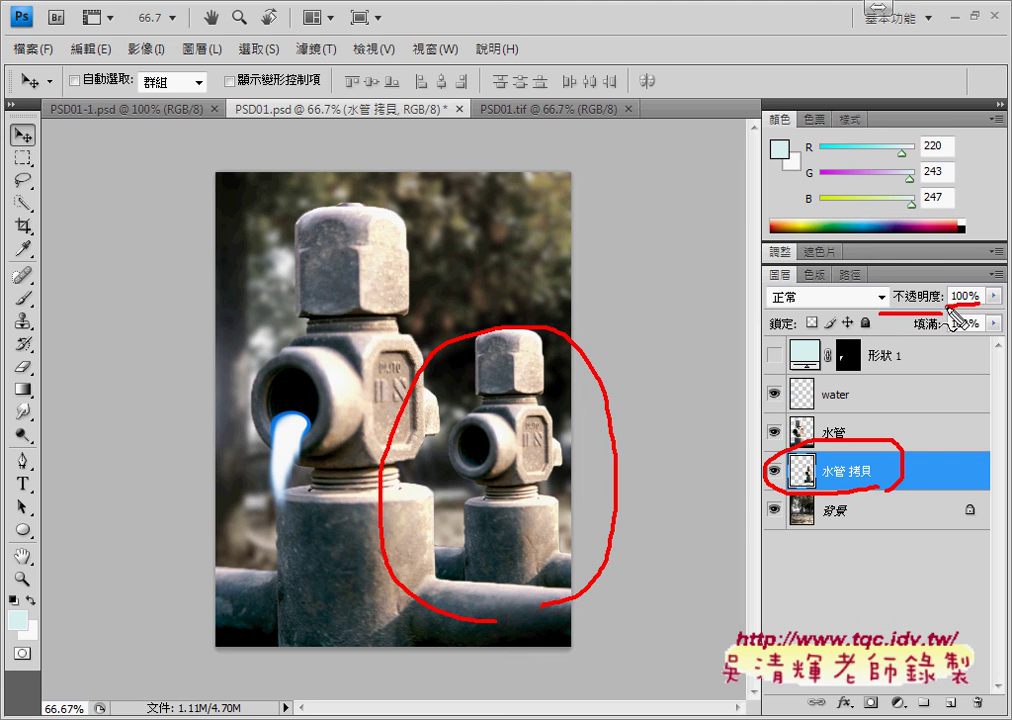
key("Escape")
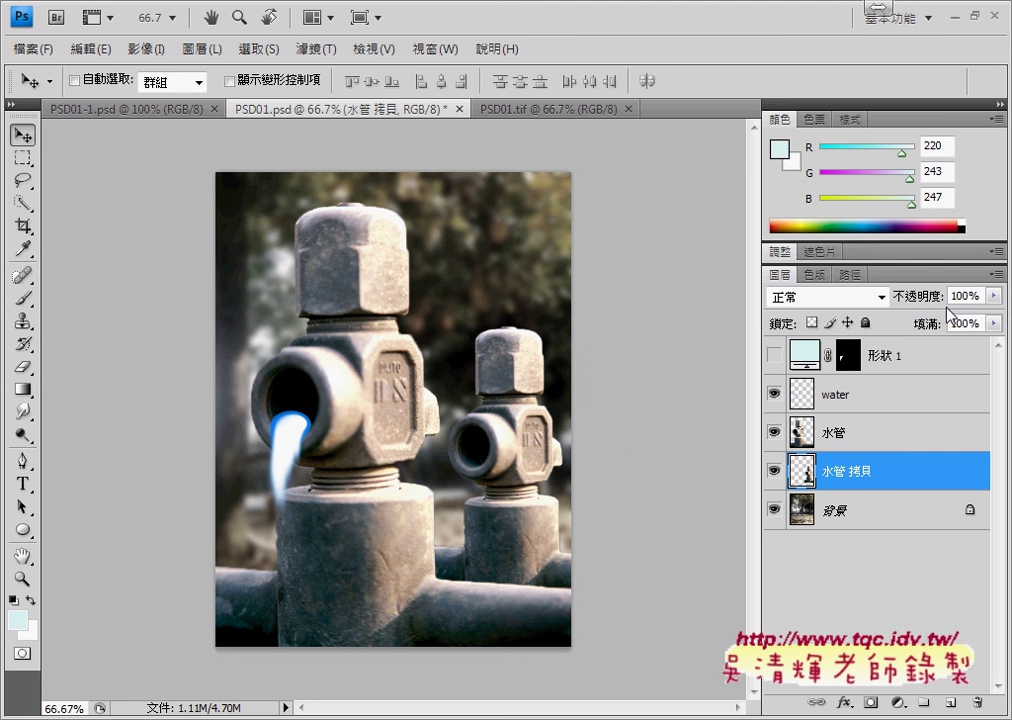
left_click_drag(966, 292, 953, 296)
type("0")
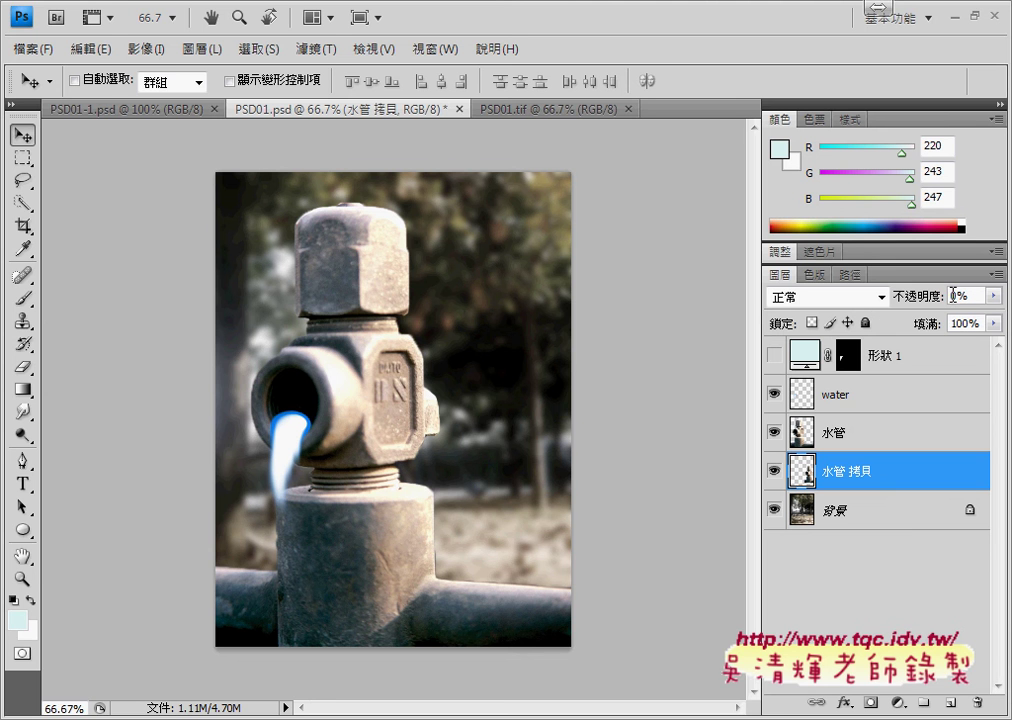
type("5")
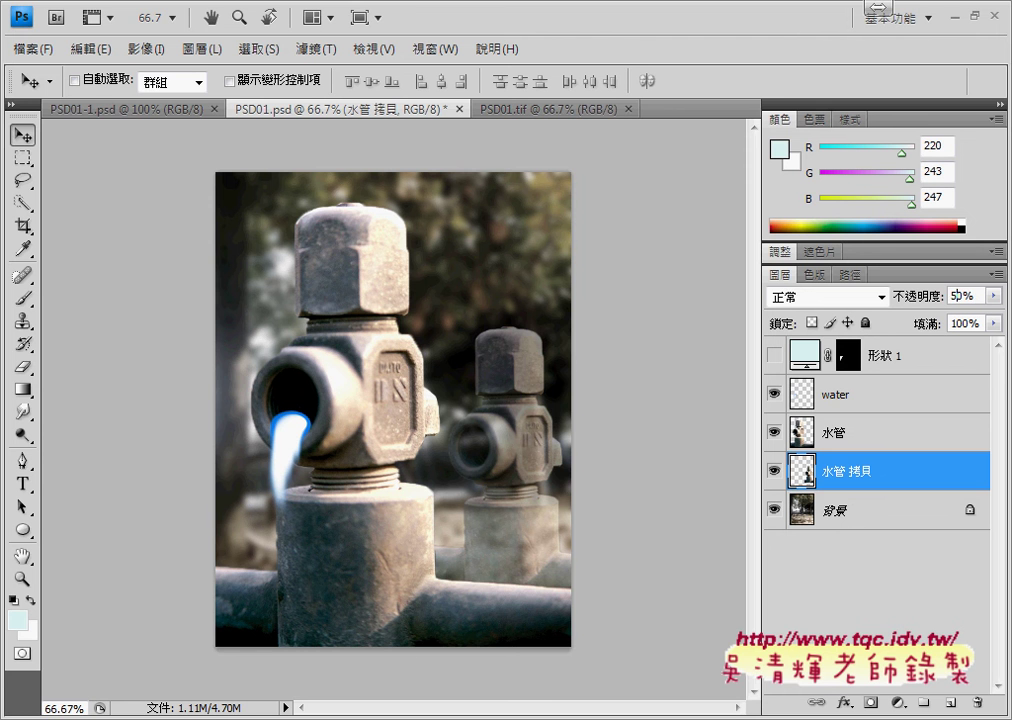
key("BackSpace")
key("Delete")
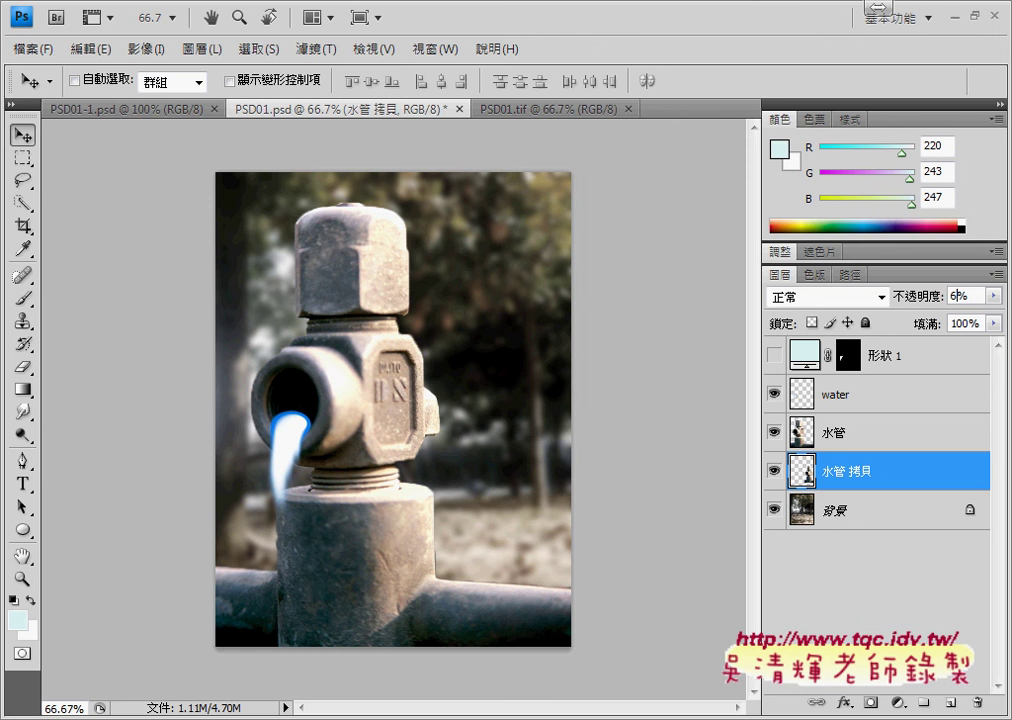
type("65")
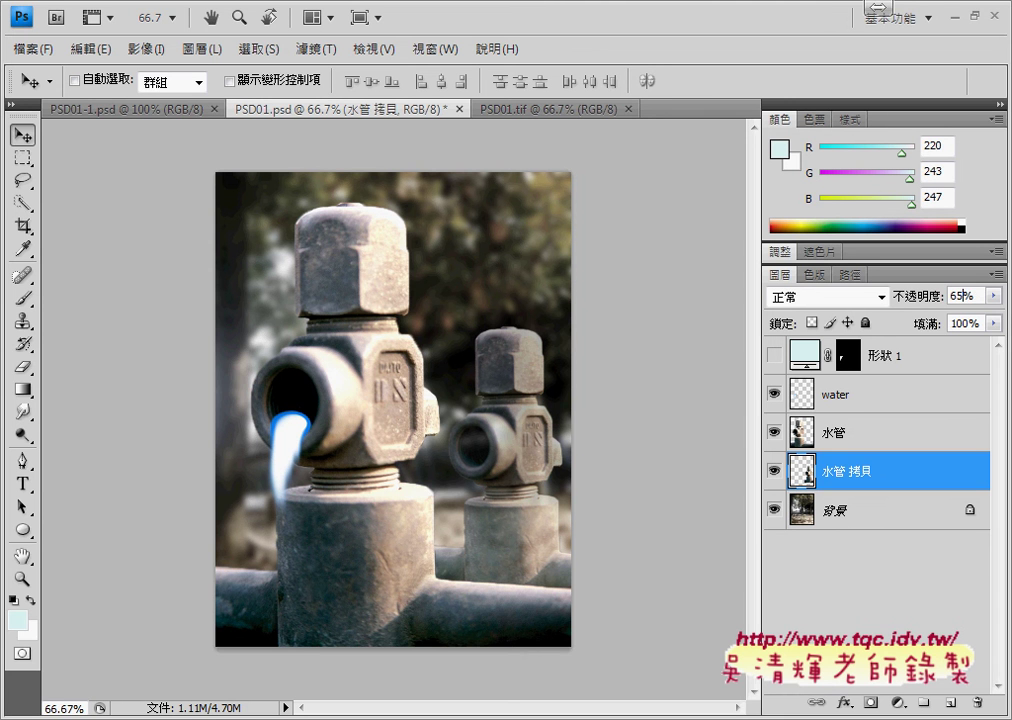
left_click(993, 296)
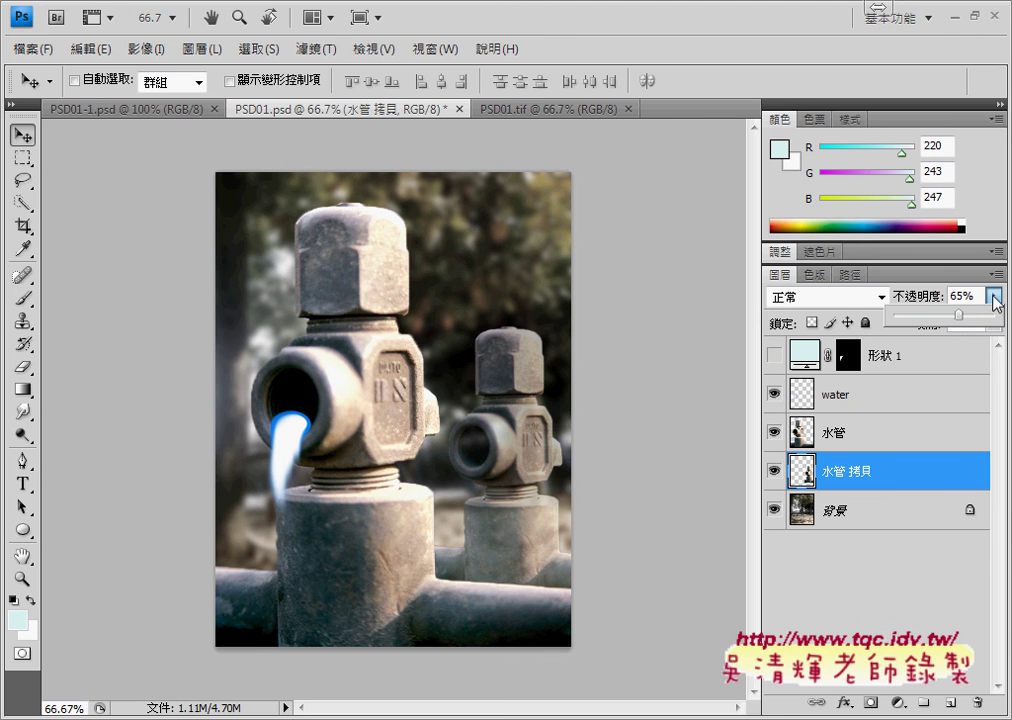
- Try lower opacities on the slider, then re-enter 65% and keep Normal blending
mouse_move(926, 319)
left_mouse_down()
mouse_move(912, 328)
mouse_move(925, 331)
mouse_move(931, 316)
left_mouse_up()
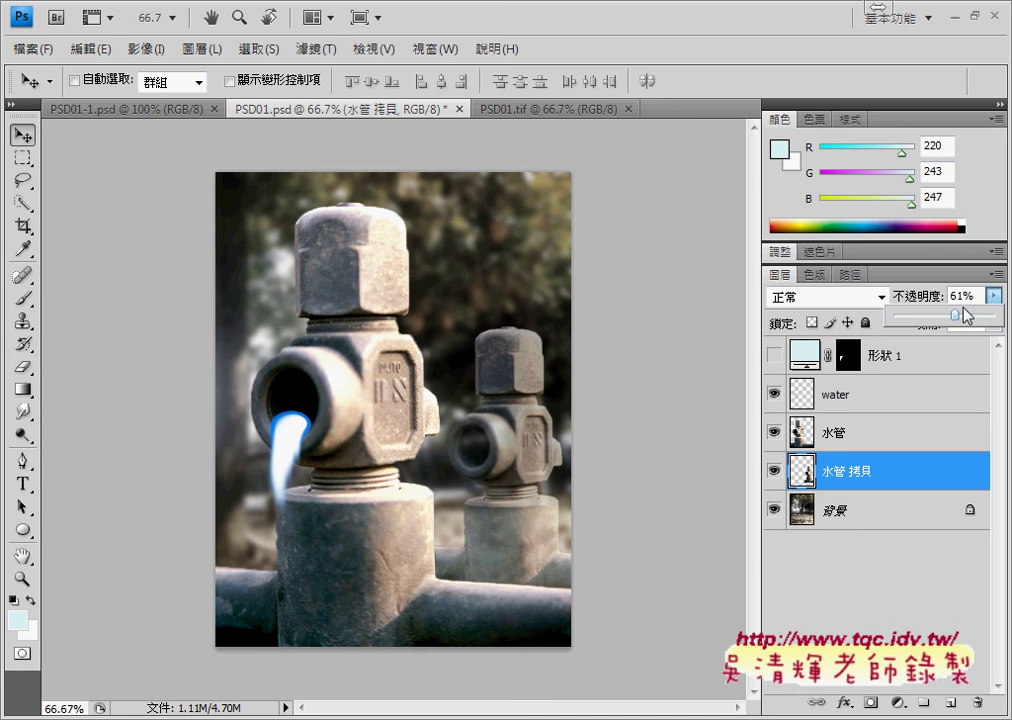
left_click(958, 296)
type("6")
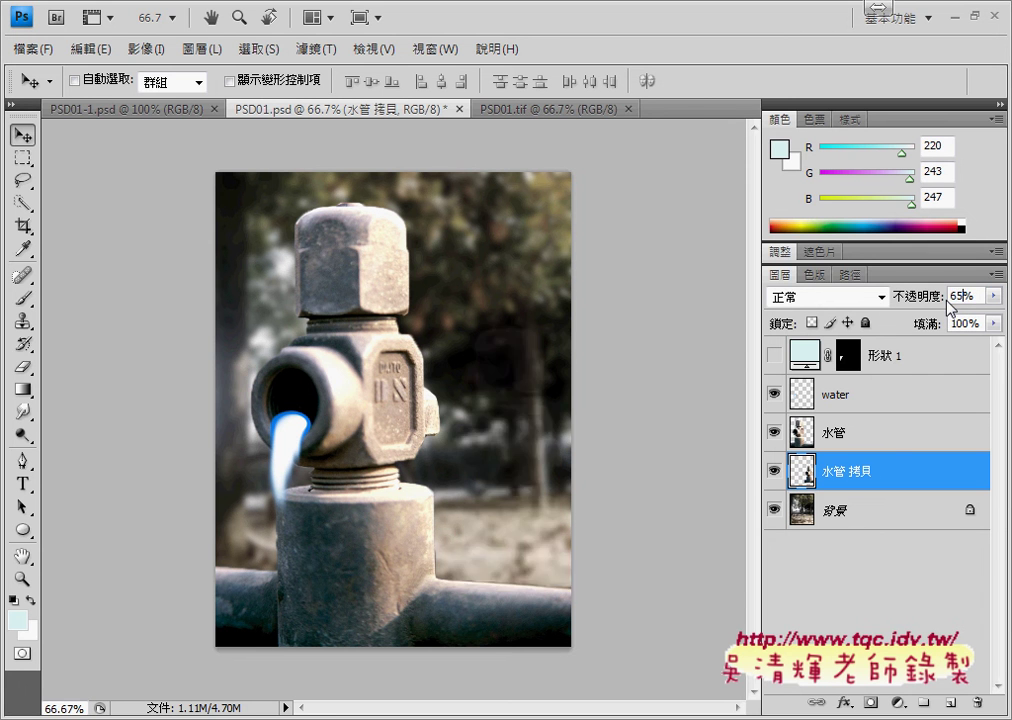
type("5")
left_click(878, 297)
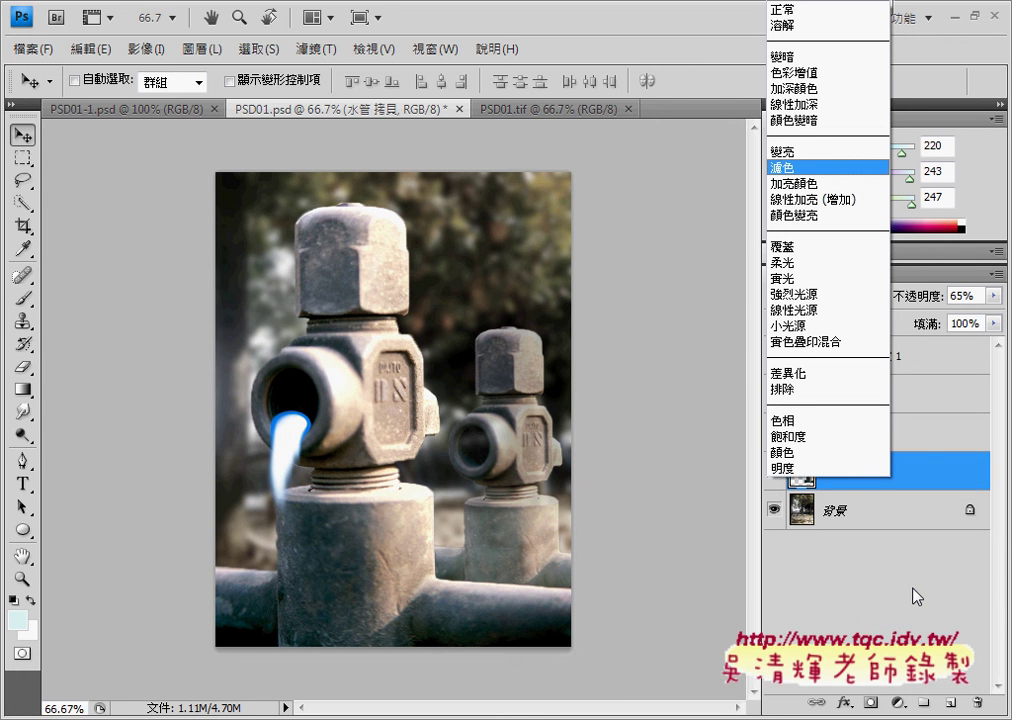
left_click(668, 541)
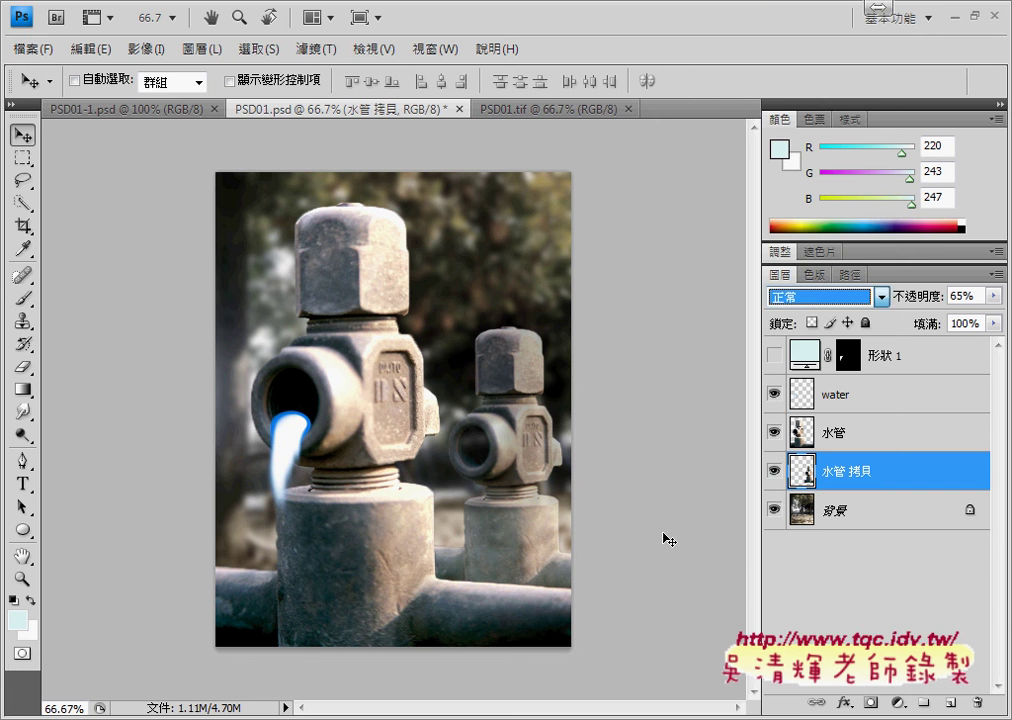
- Choose 檔案 > 另存新檔 to save PSD01.psd as a new file
left_click(39, 53)
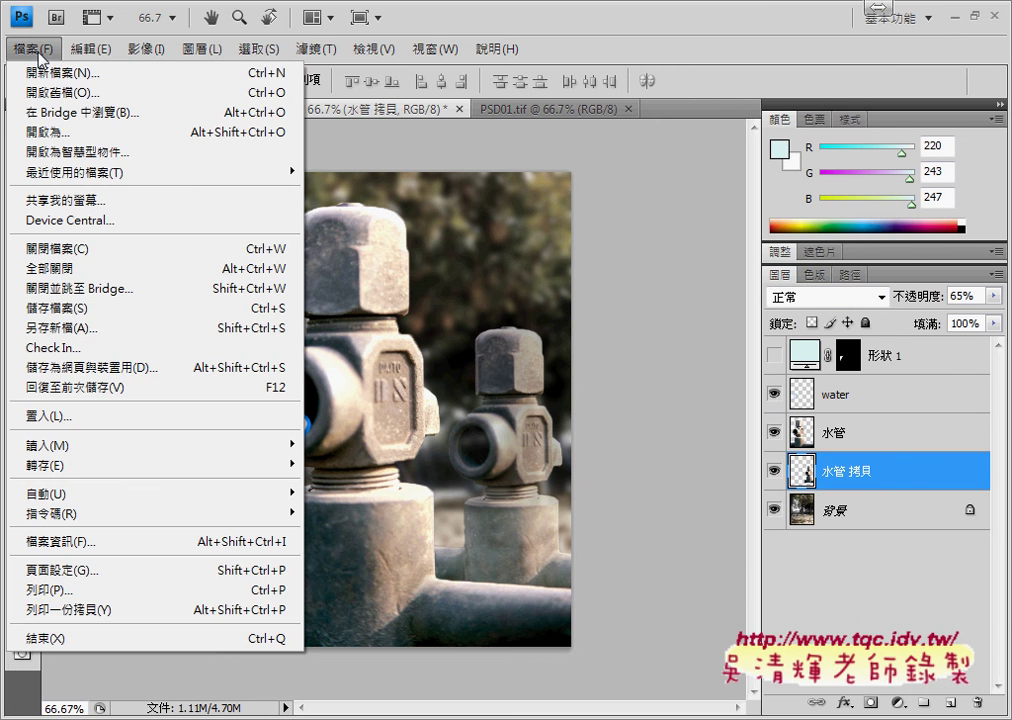
left_click(57, 330)
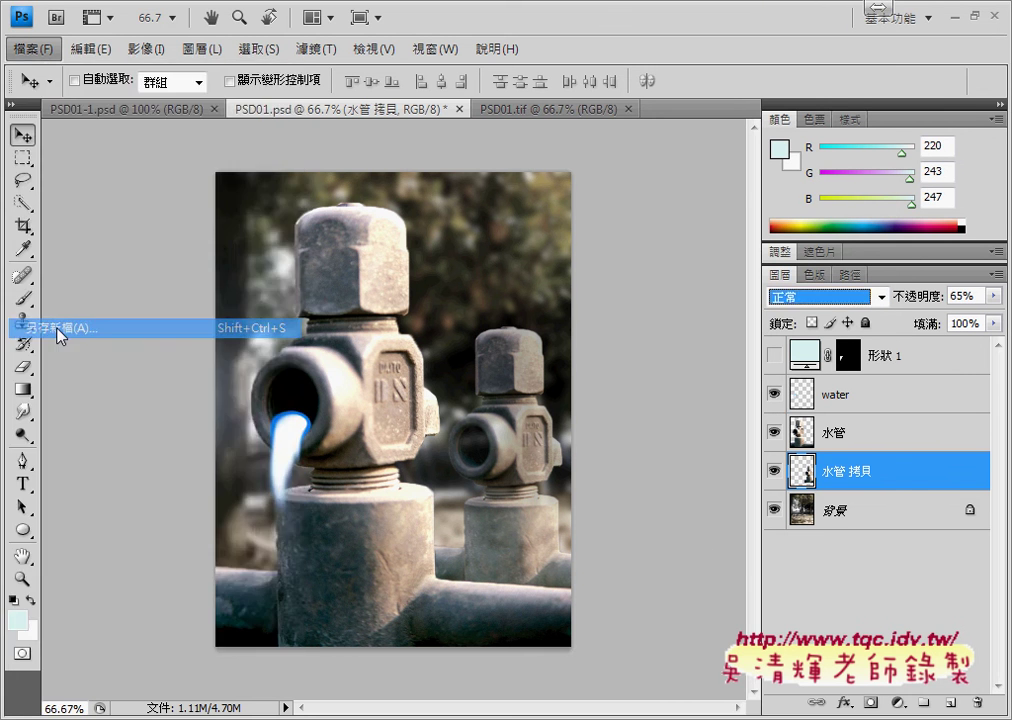